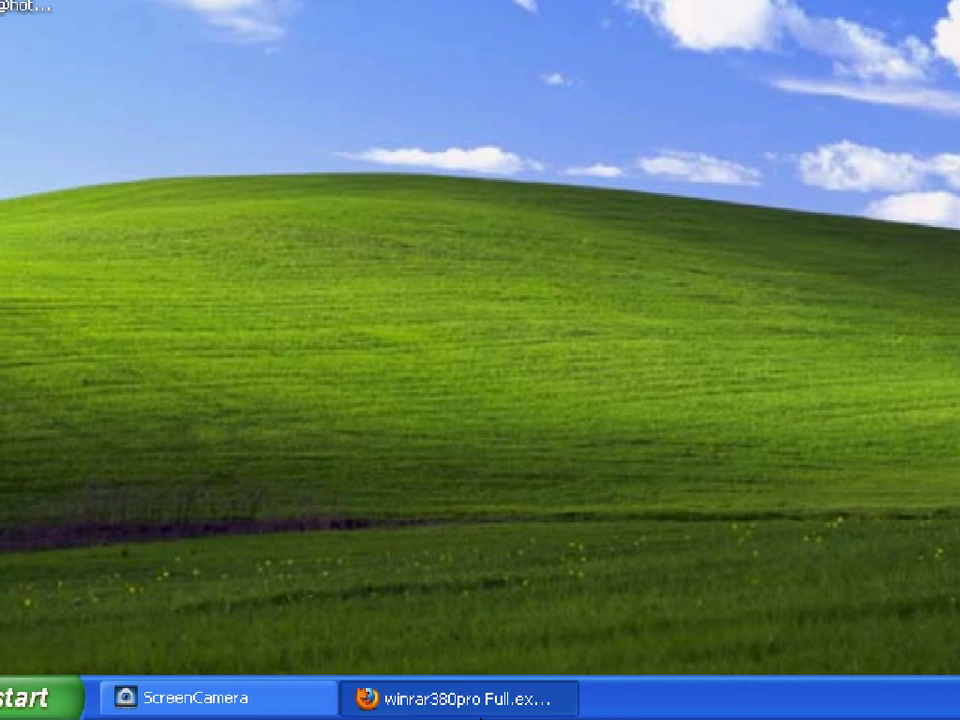
Cancel the winrar380pro Full.exe download and open Battle.Net (Authenticator).rar (2.25 MB) with WinRAR
click(481, 712)
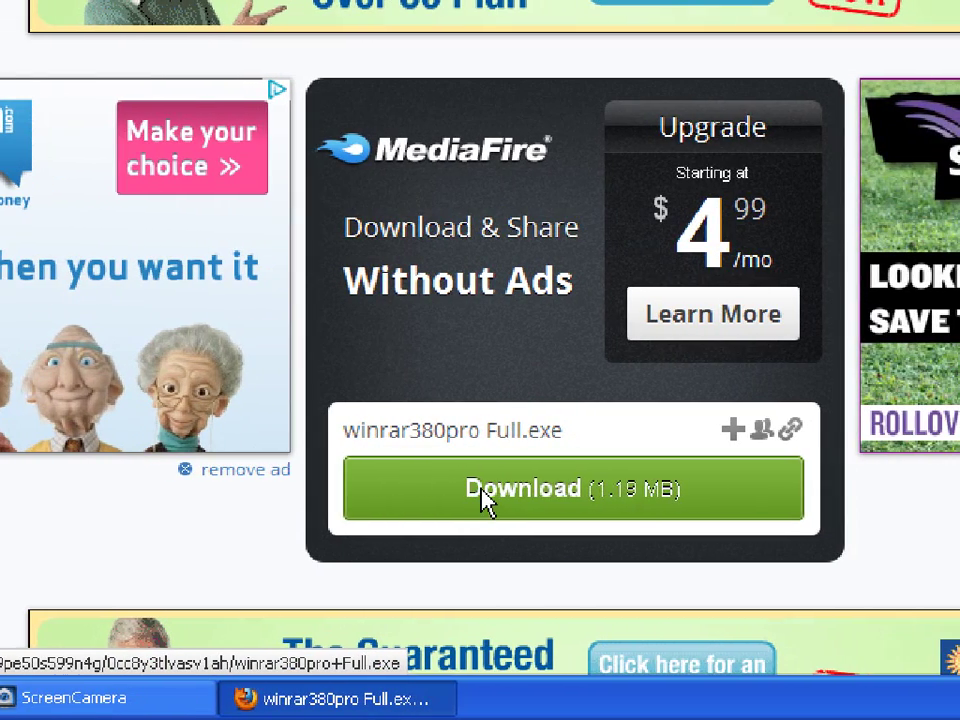
click(482, 495)
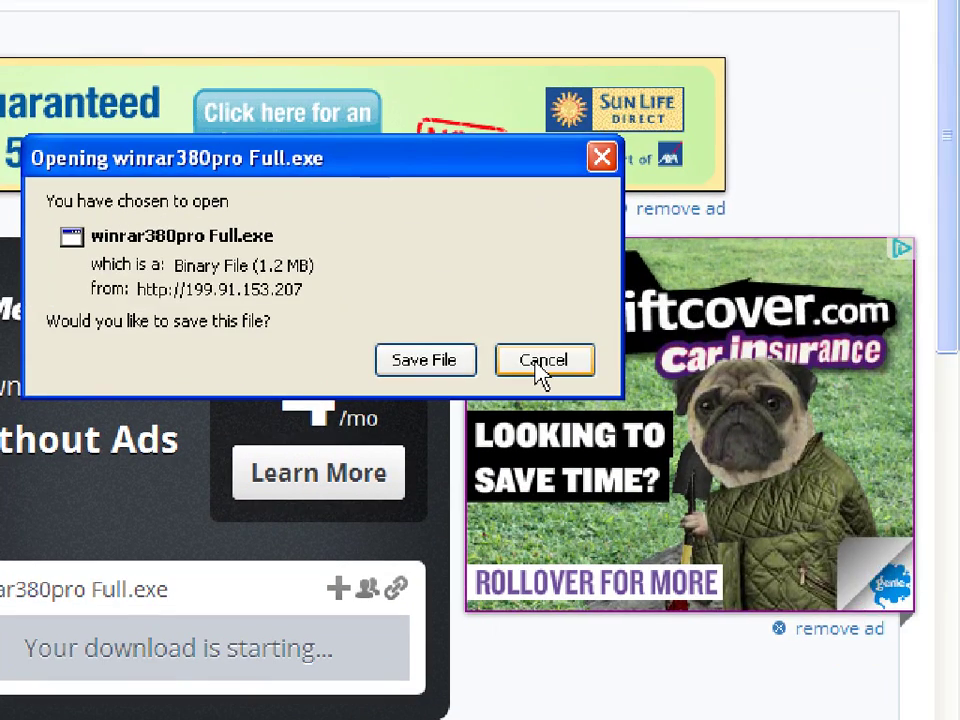
click(537, 364)
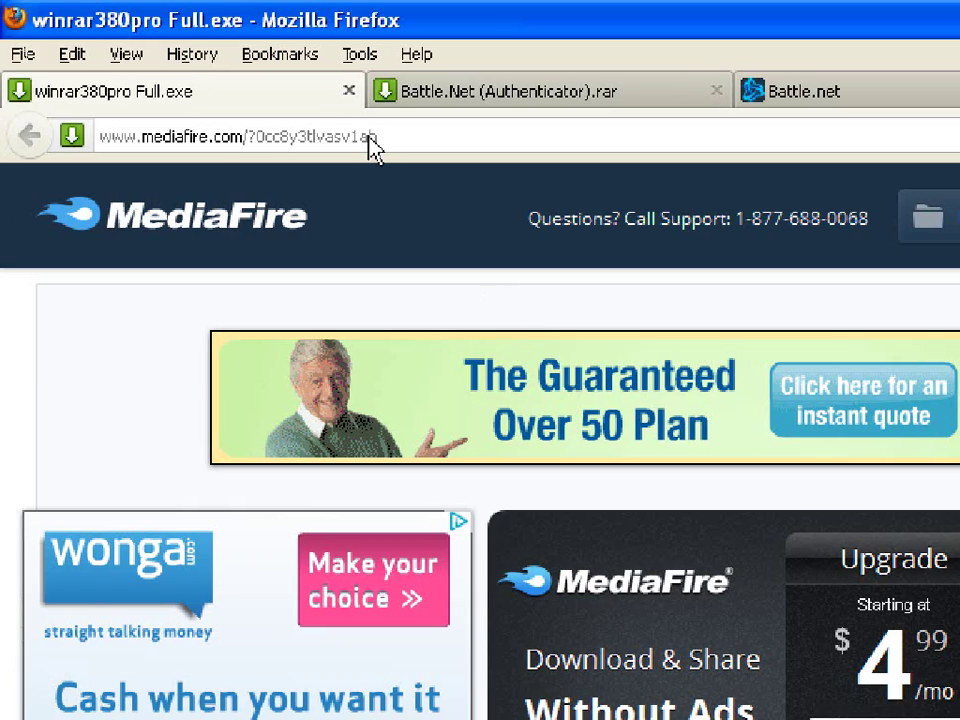
click(349, 91)
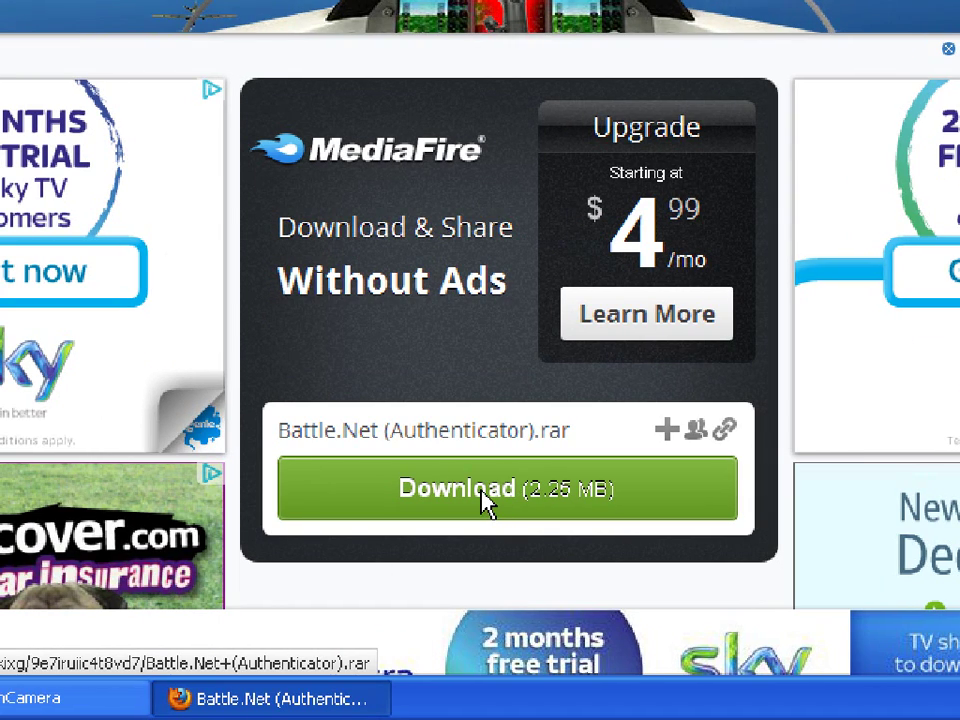
click(485, 500)
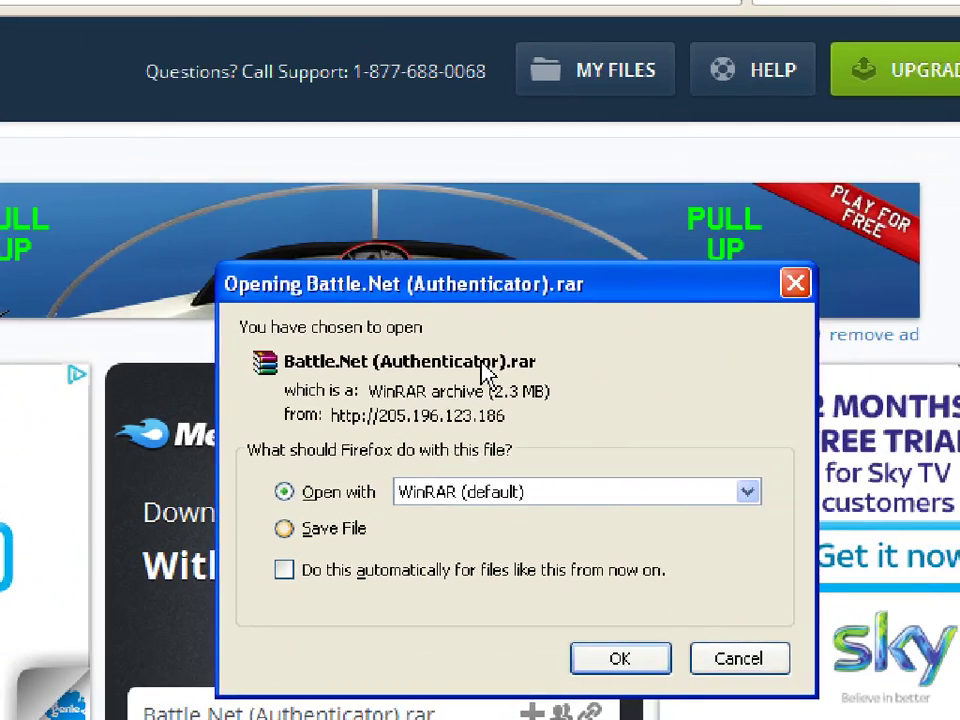
key(Return)
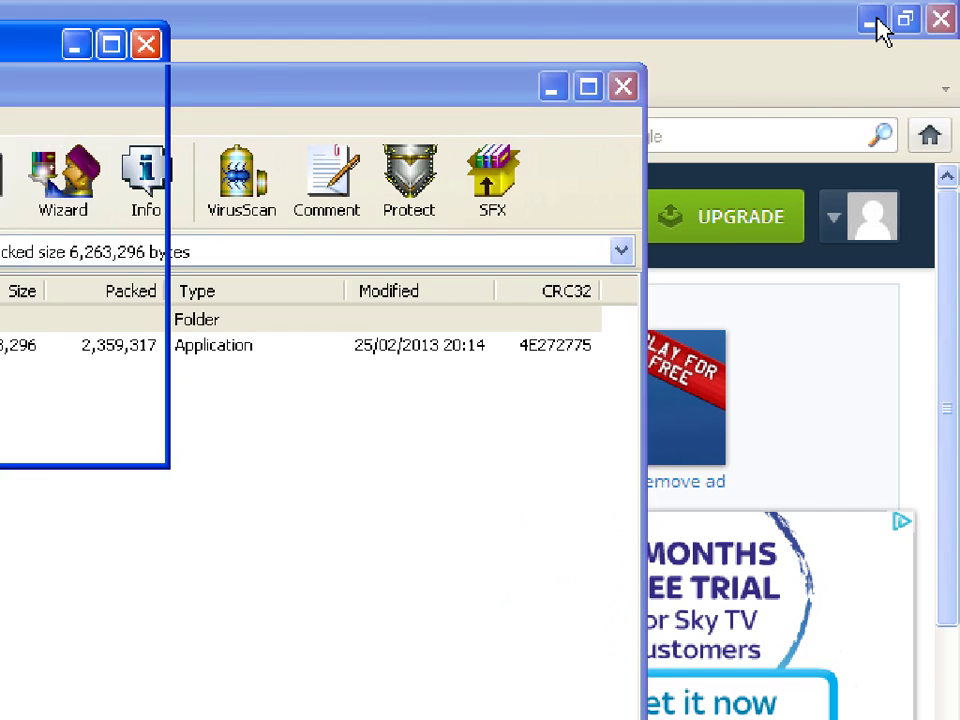
Clear the list of finished downloads and close the Downloads window
click(876, 30)
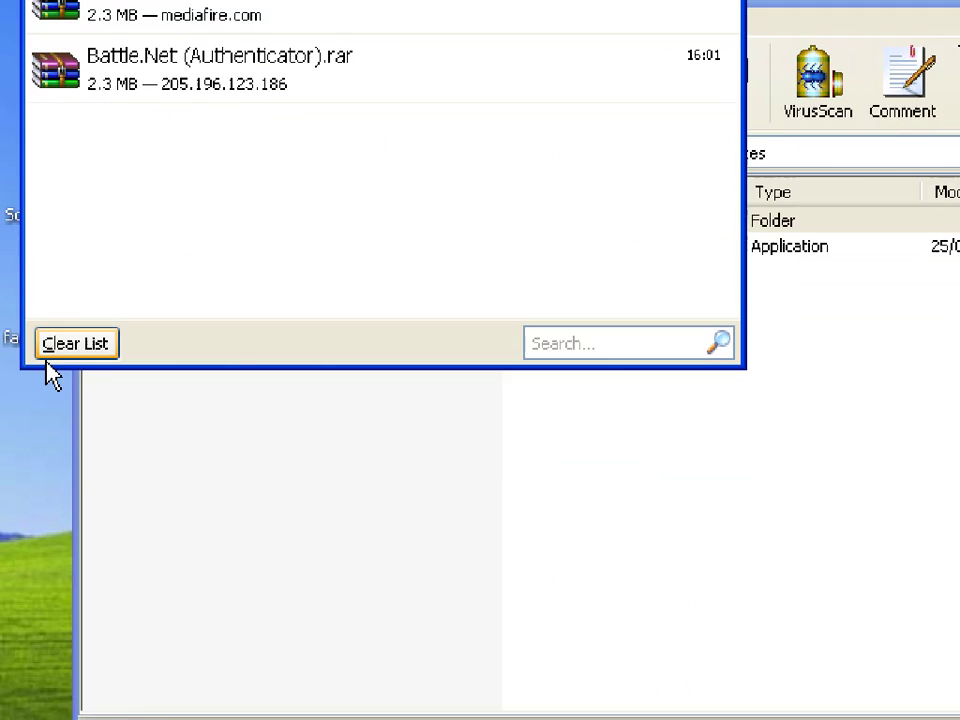
click(77, 343)
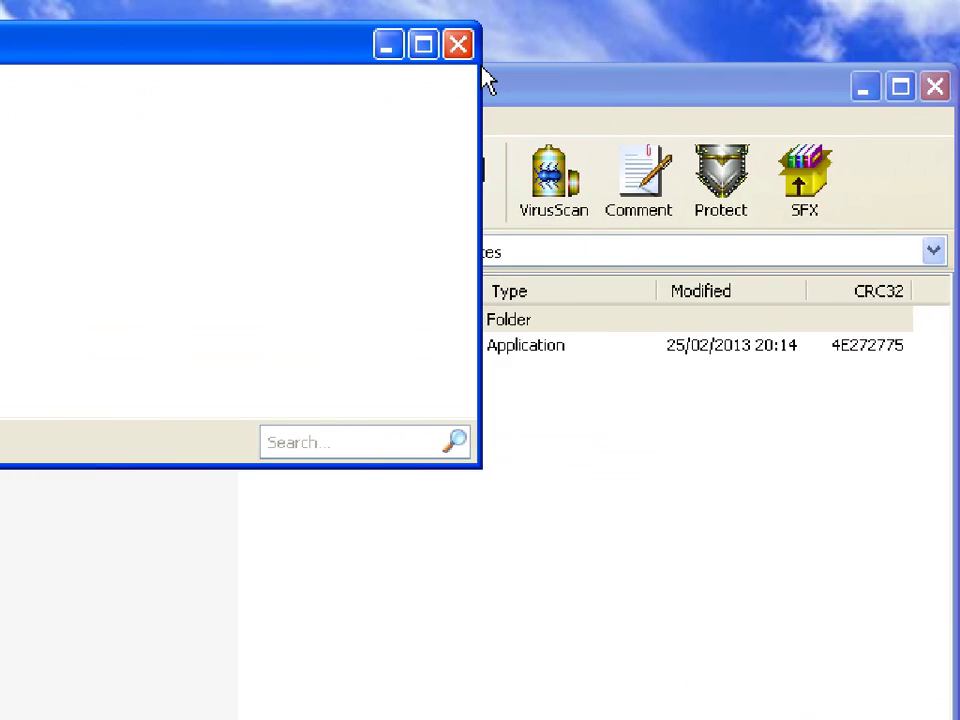
click(441, 44)
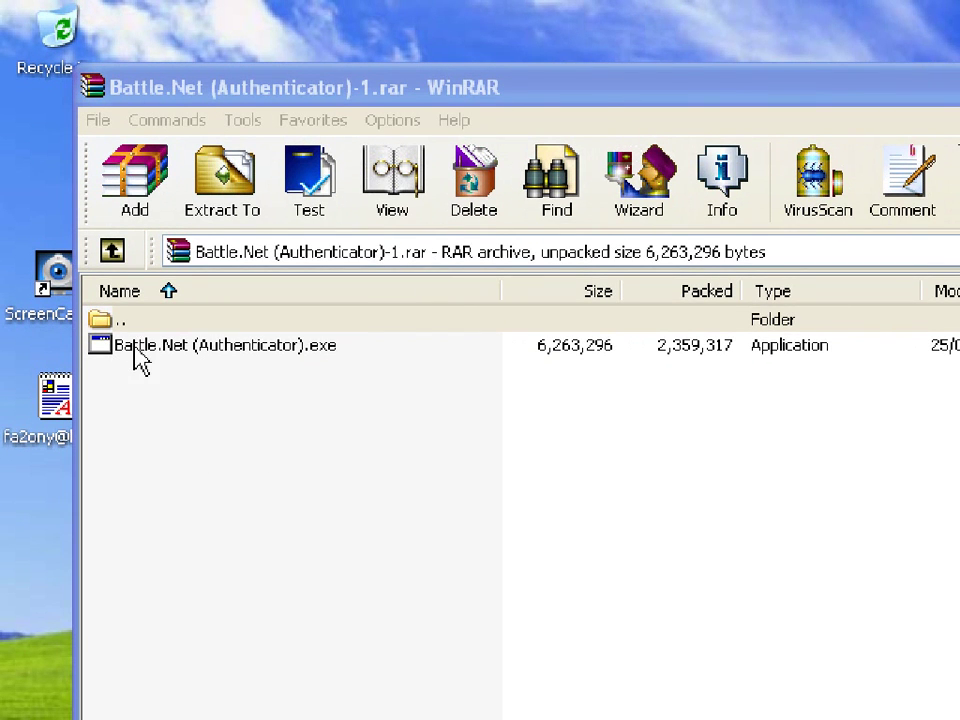
Close the Battle.Net (Authenticator) archive in WinRAR and bring Firefox back up
click(140, 352)
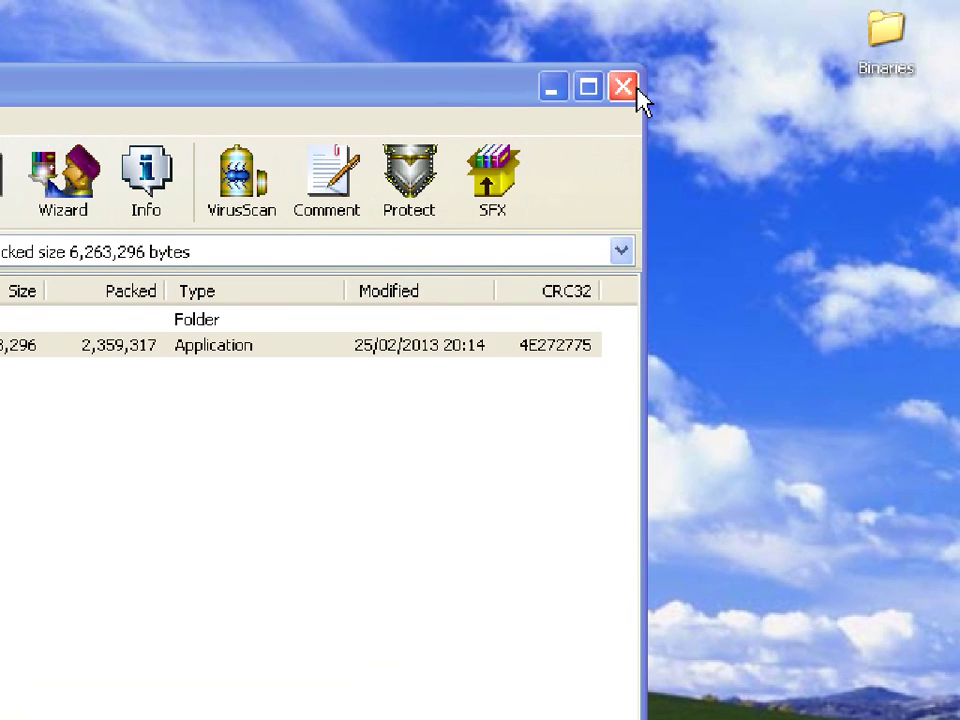
click(634, 90)
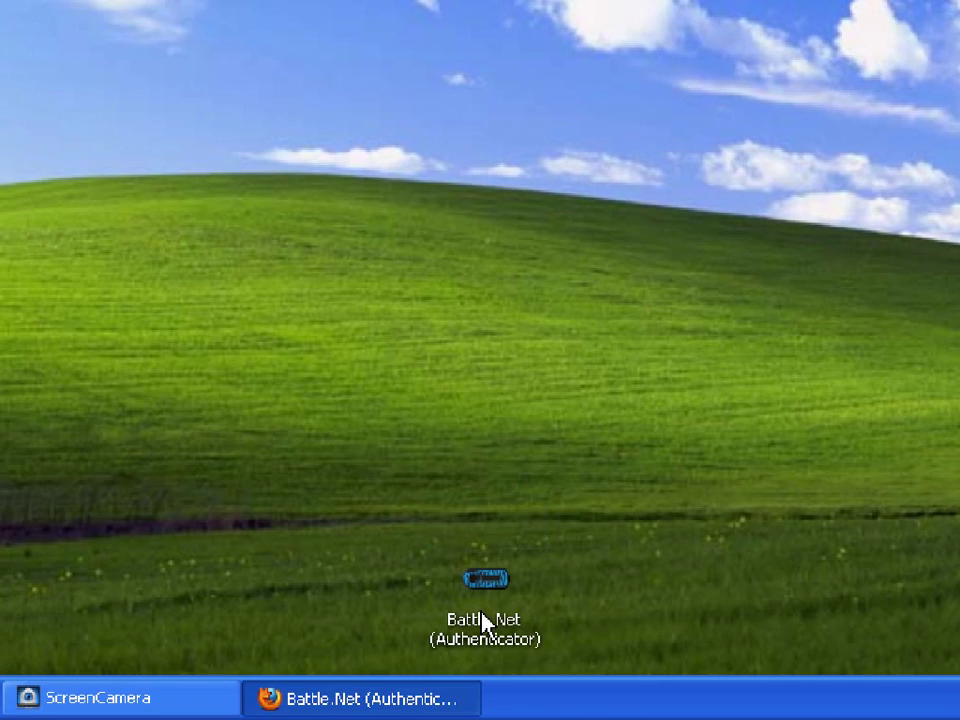
click(483, 620)
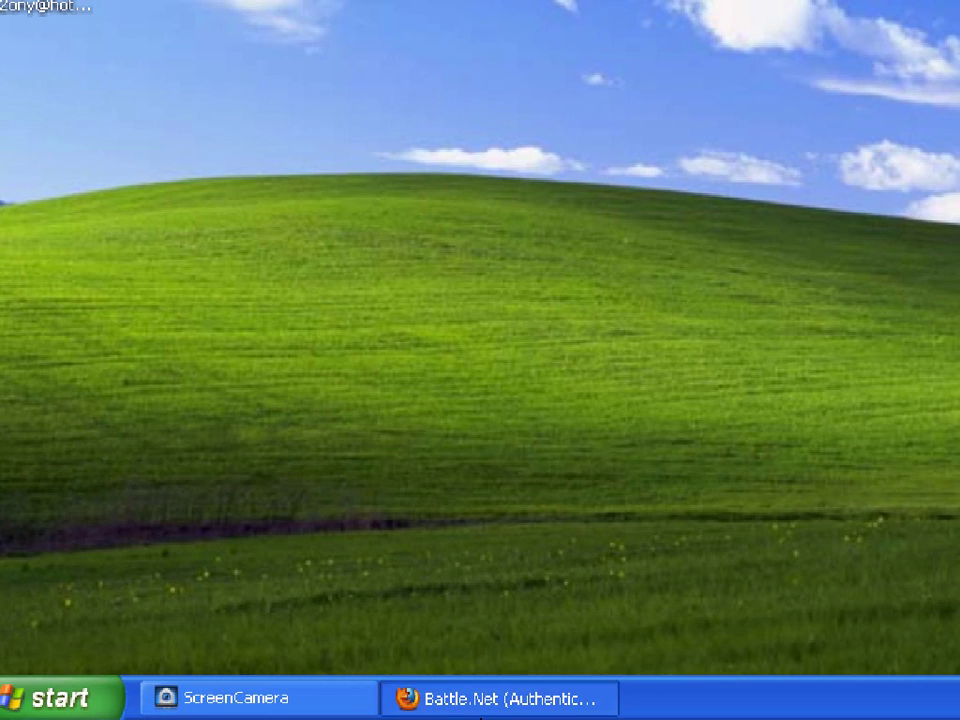
click(482, 703)
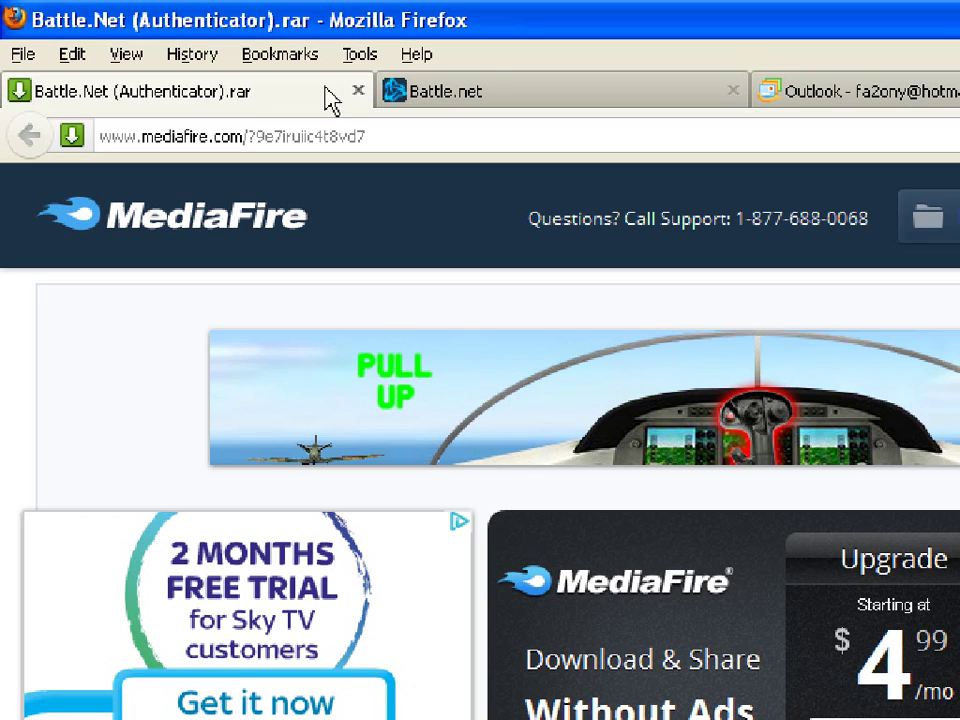
Log in to Battle.net by pasting the account e-mail and typing the password
key(ctrl+Tab)
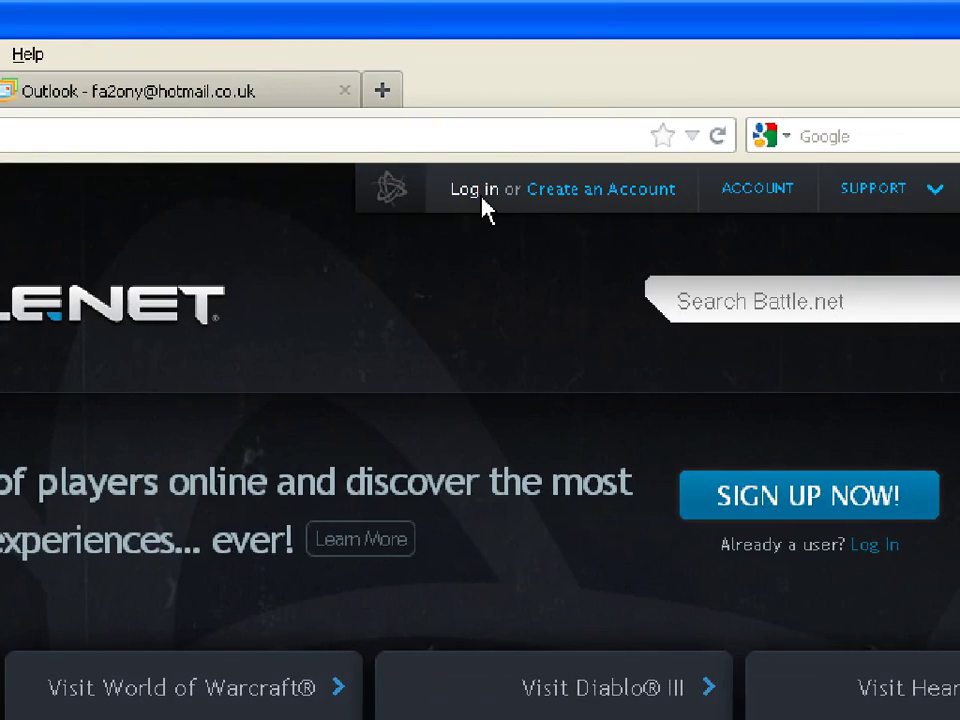
click(482, 195)
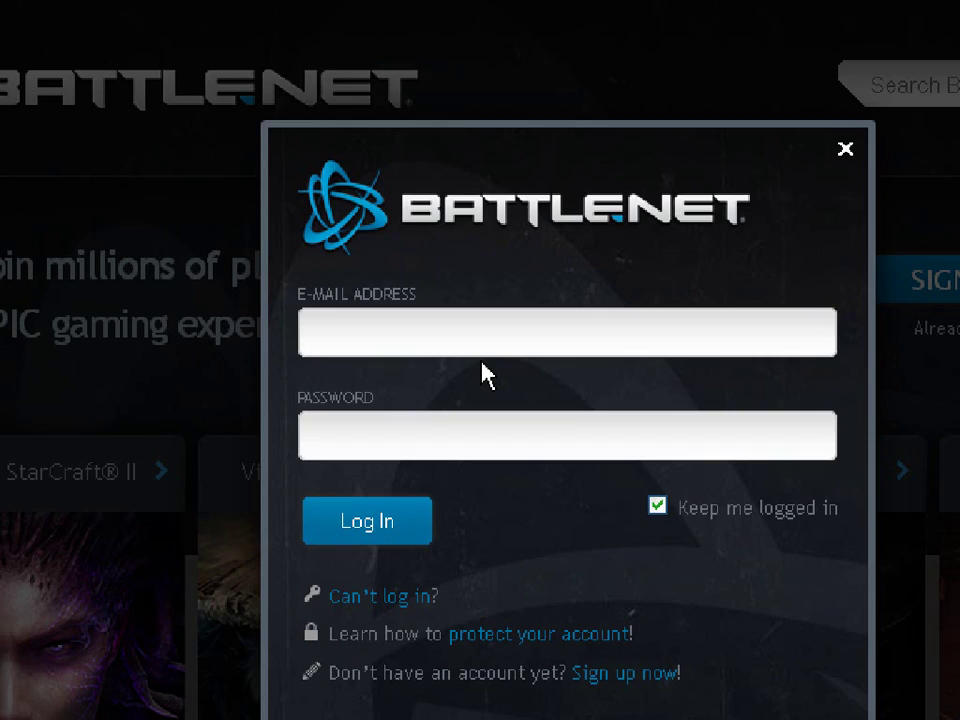
click(482, 349)
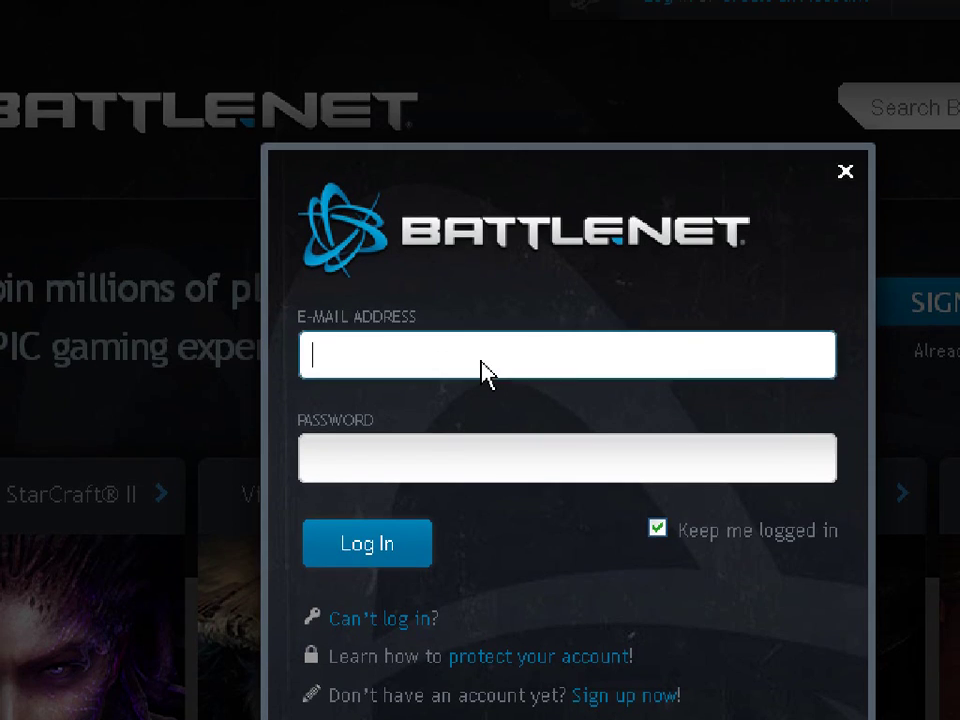
right_click(483, 342)
click(534, 445)
click(481, 375)
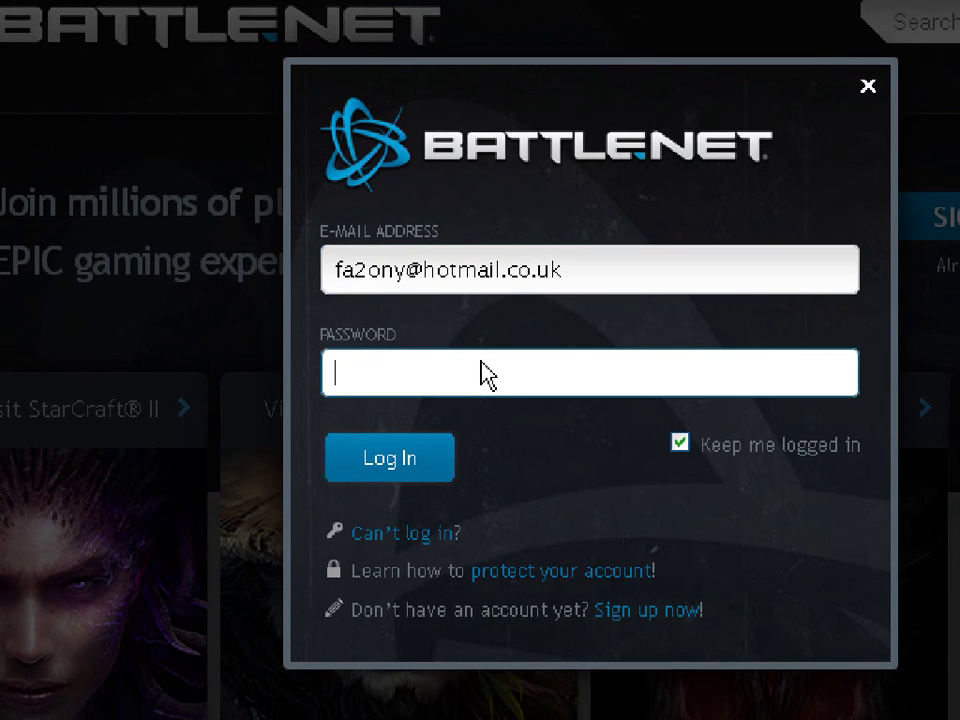
text(a)
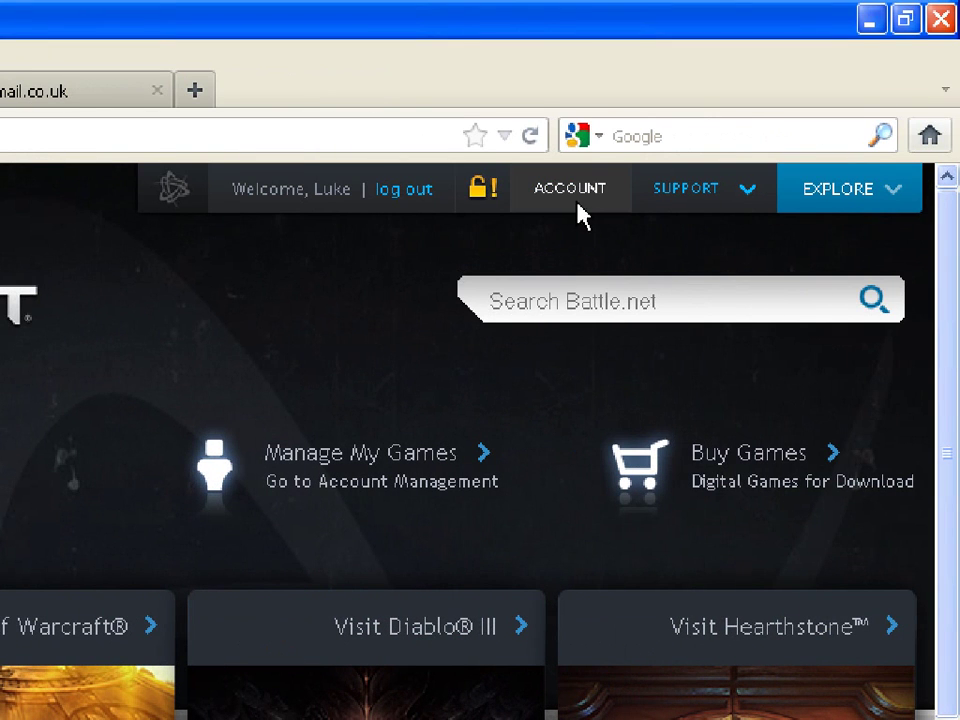
Go to ACCOUNT, choose Add Security, and scroll to the Battle.net Mobile Authenticator card
click(575, 213)
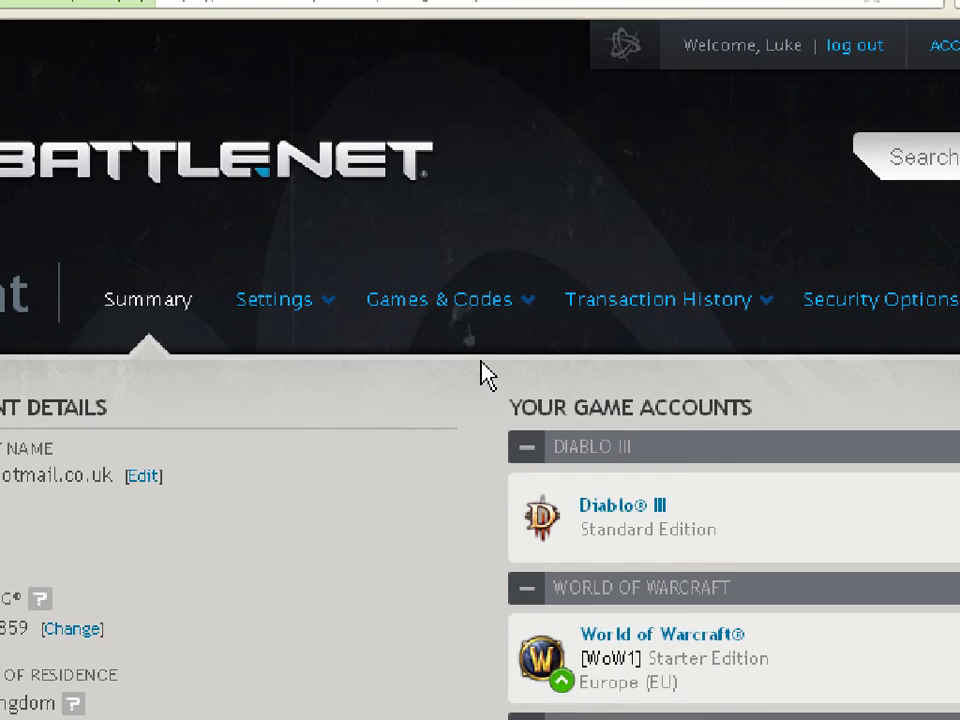
scroll(482, 373, down, 5)
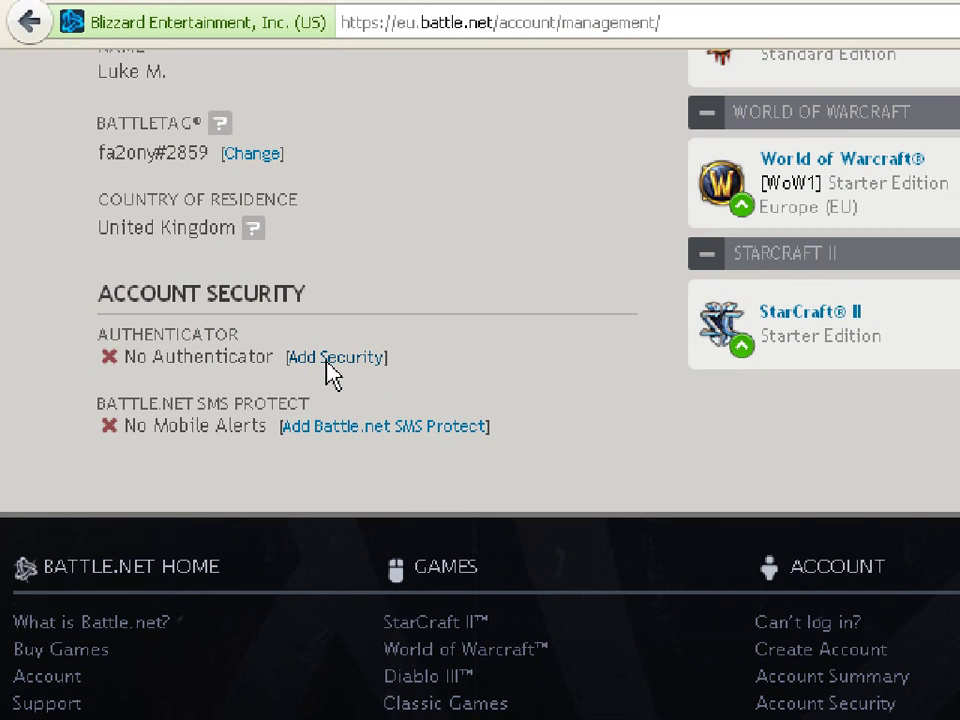
click(328, 363)
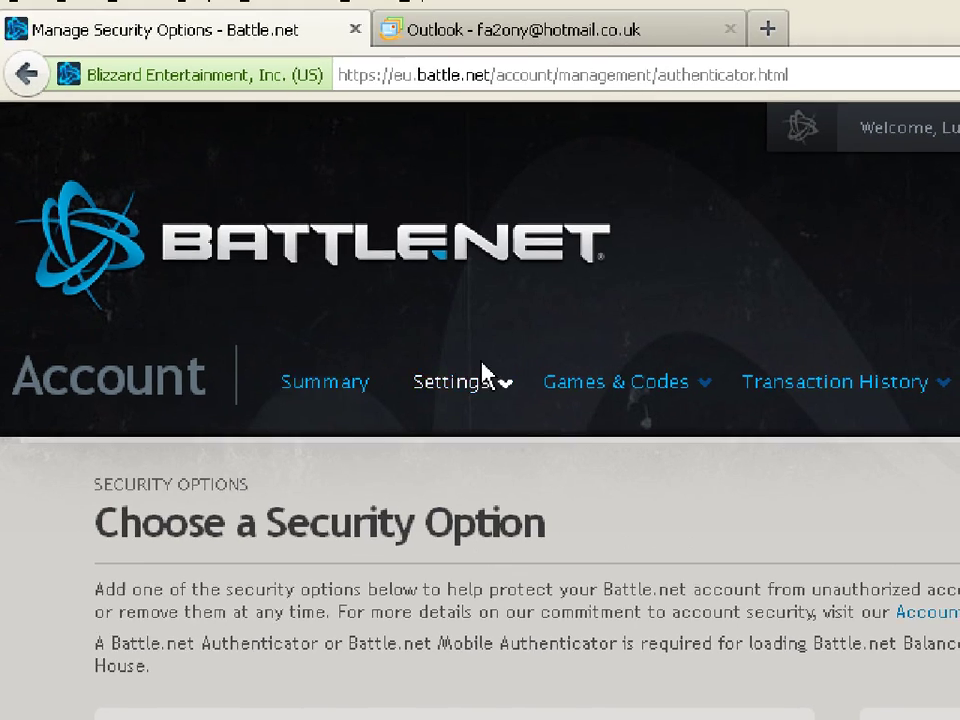
scroll(481, 361, down, 5)
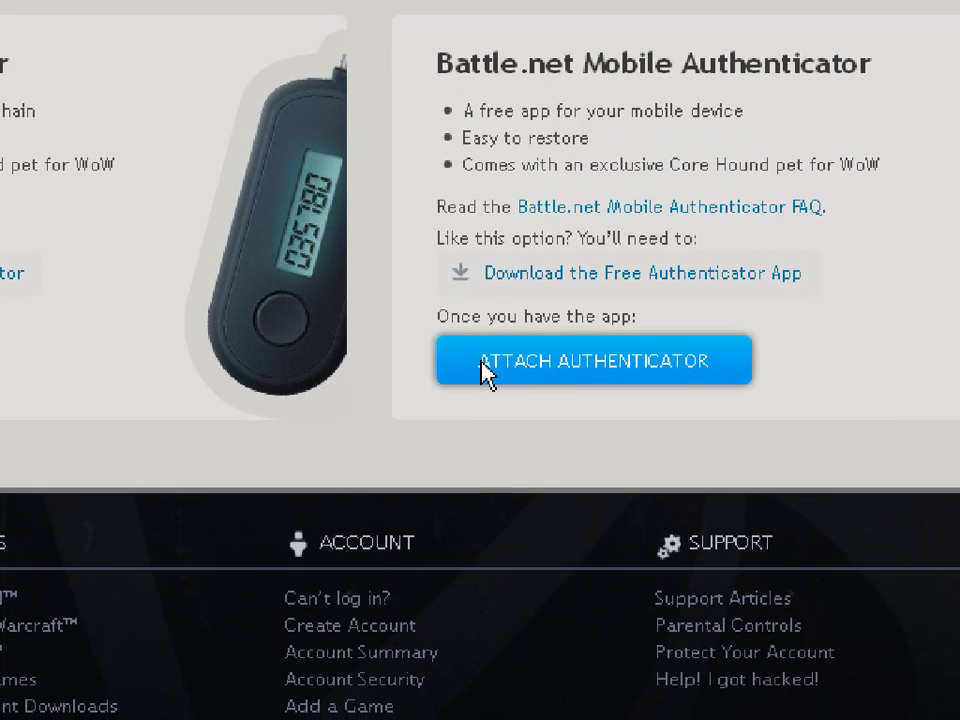
Attach the Battle.net Mobile Authenticator and send the Step 1 verification e-mail
click(484, 370)
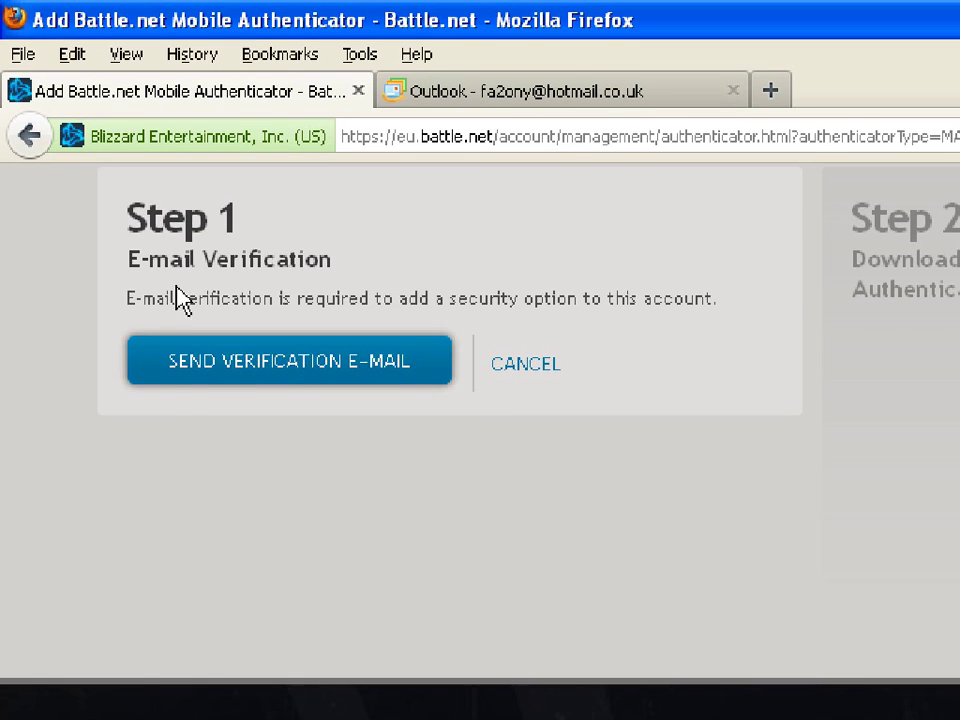
scroll(141, 140, up, 2)
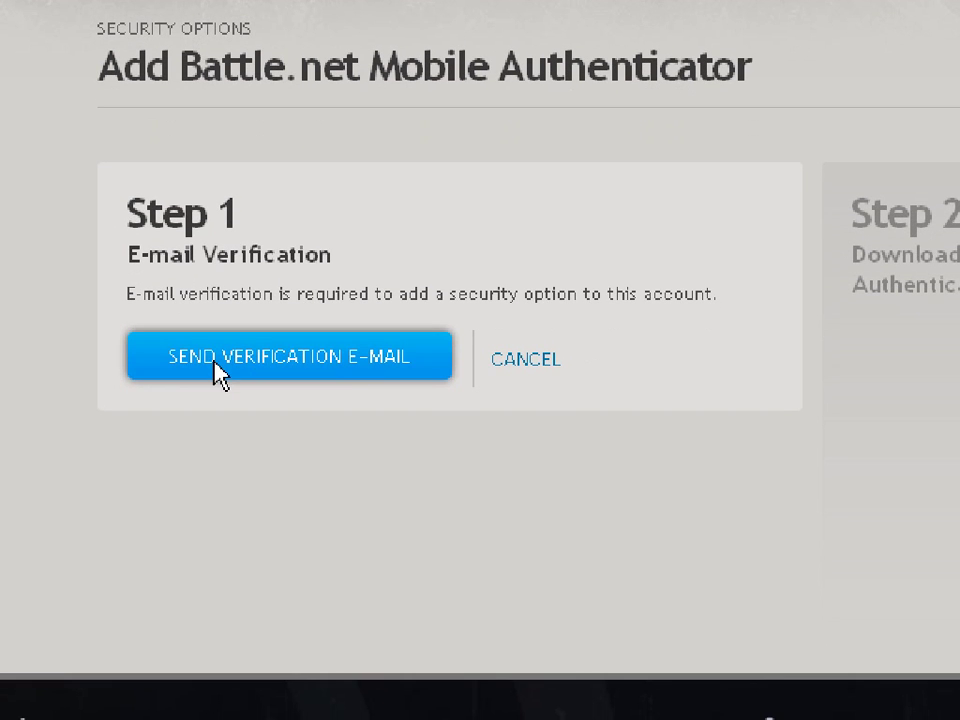
click(217, 445)
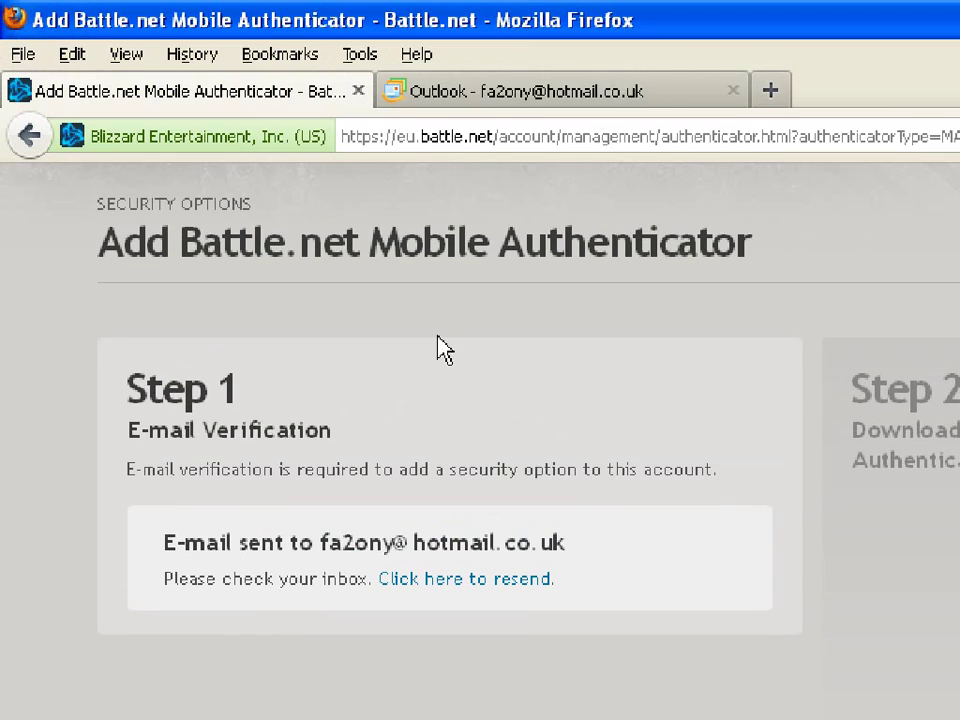
Switch to the Outlook inbox and open the Blizzard Entertainment verification e-mail
click(481, 100)
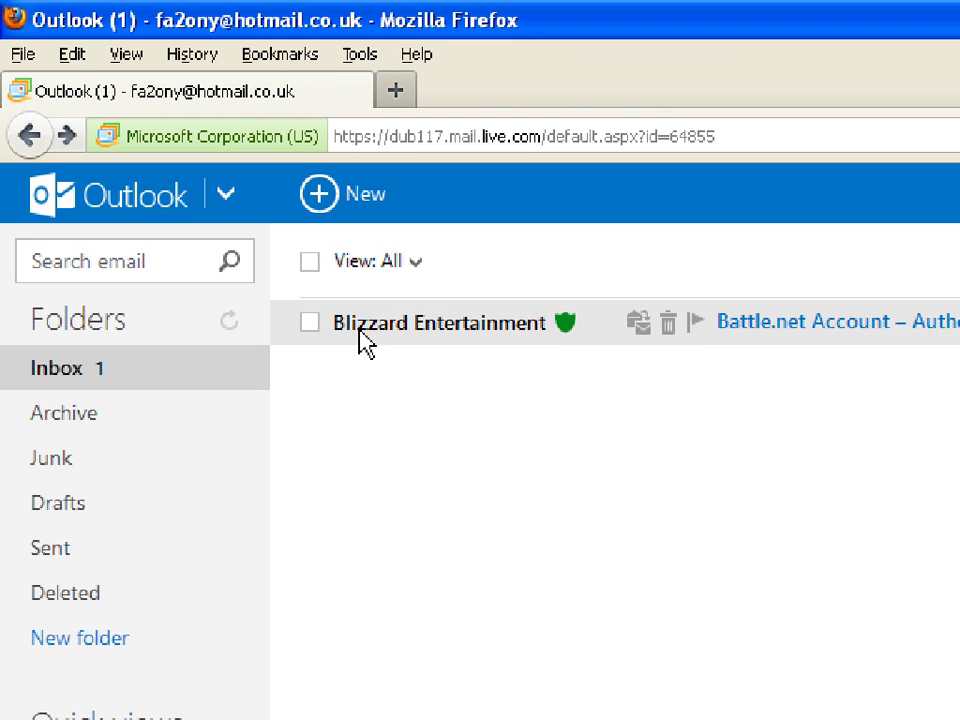
click(474, 350)
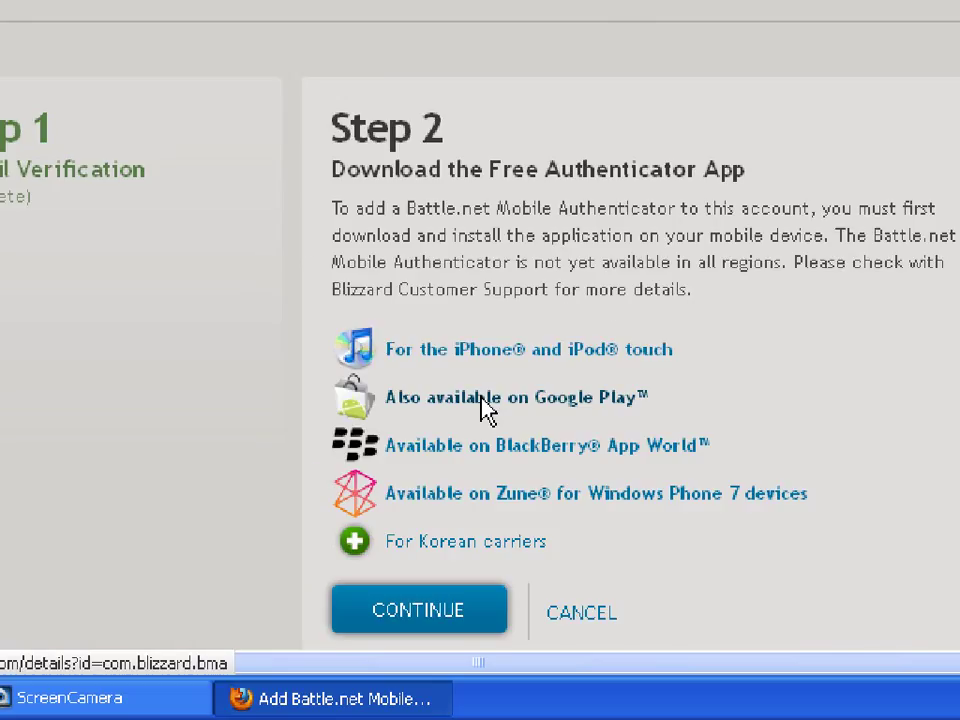
Continue from Step 2 to the Step 3 Enter Serial Number form, then minimise Firefox
scroll(100, 540, down, 3)
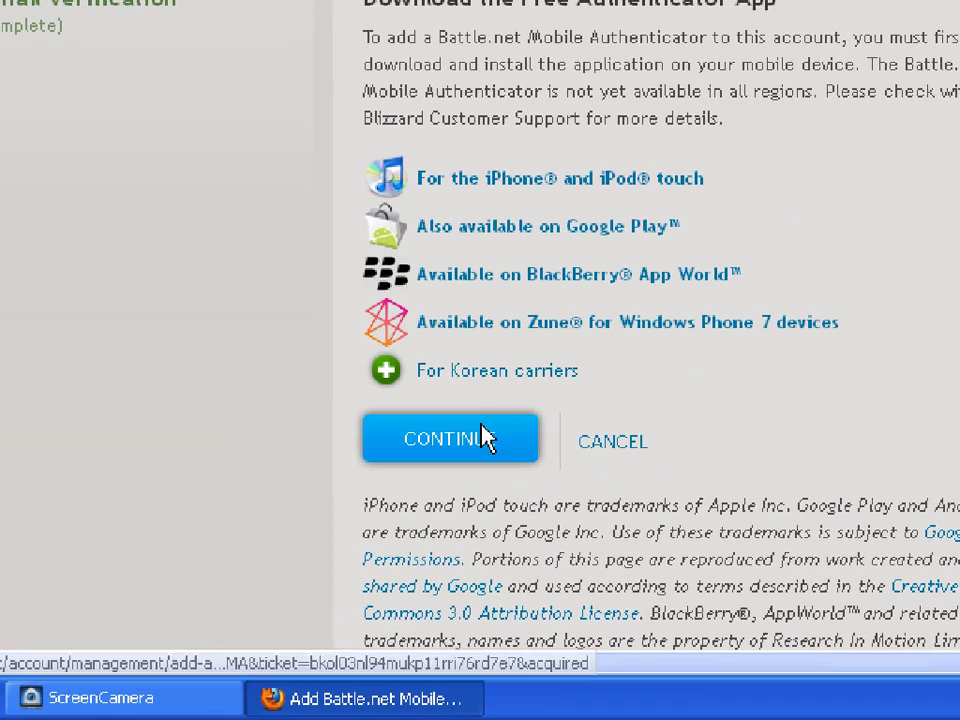
click(483, 441)
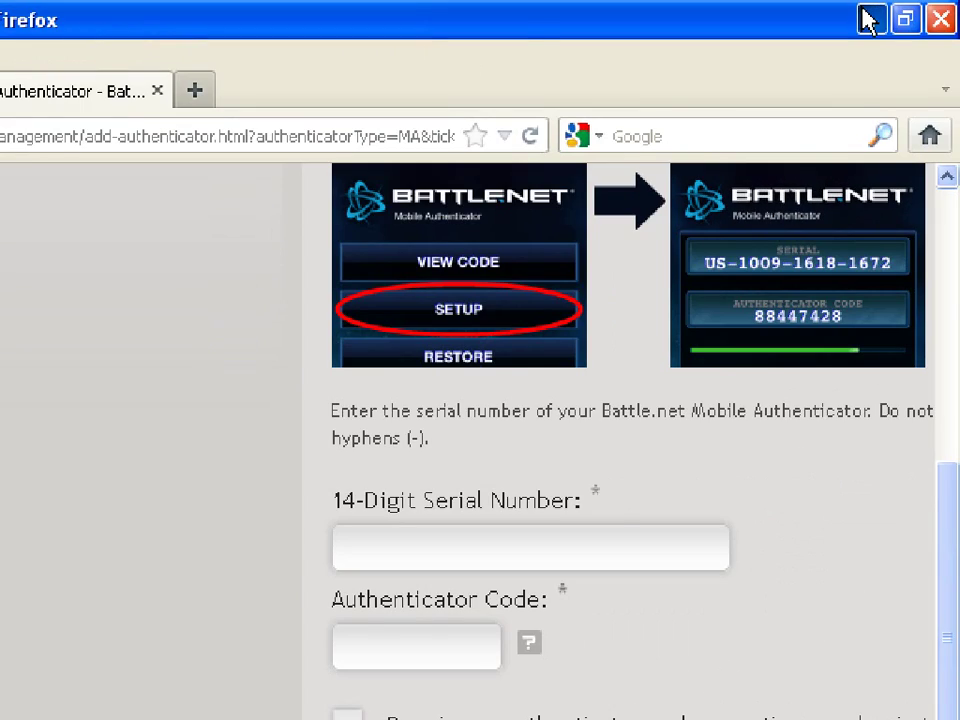
click(868, 20)
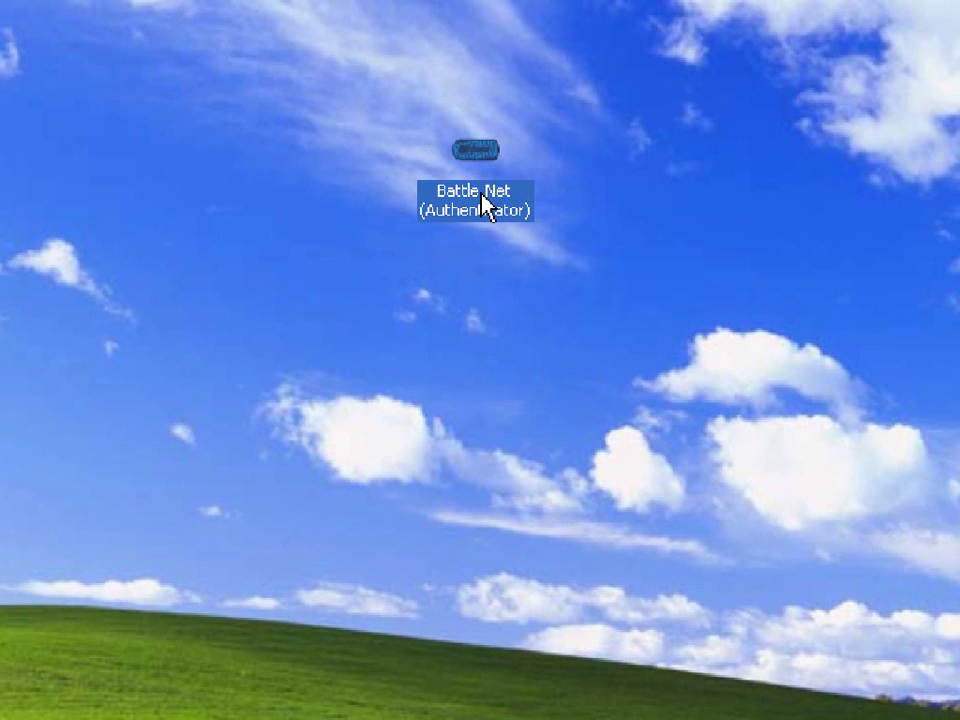
Launch WinAuth and create a new Battle.net authenticator, accepting the overwrite warning
click(481, 219)
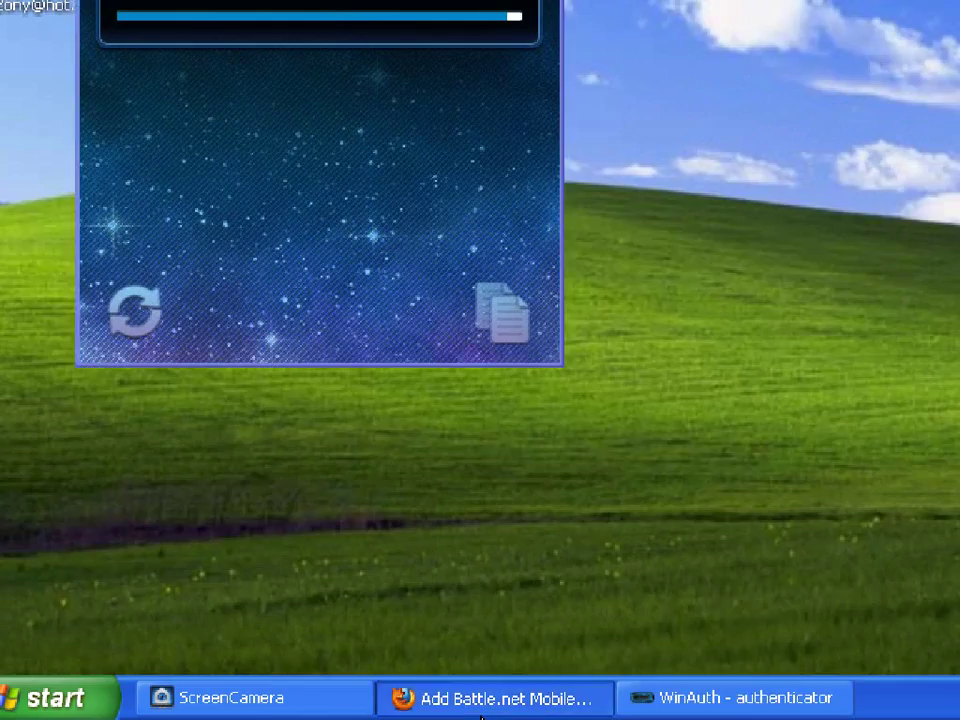
click(481, 716)
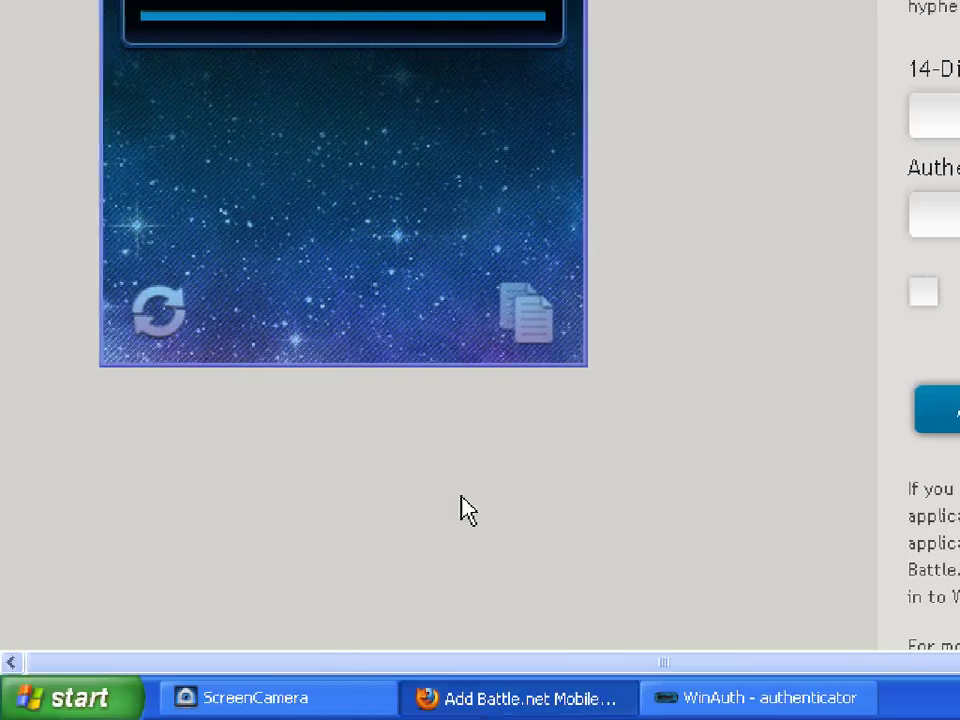
right_click(298, 166)
click(488, 331)
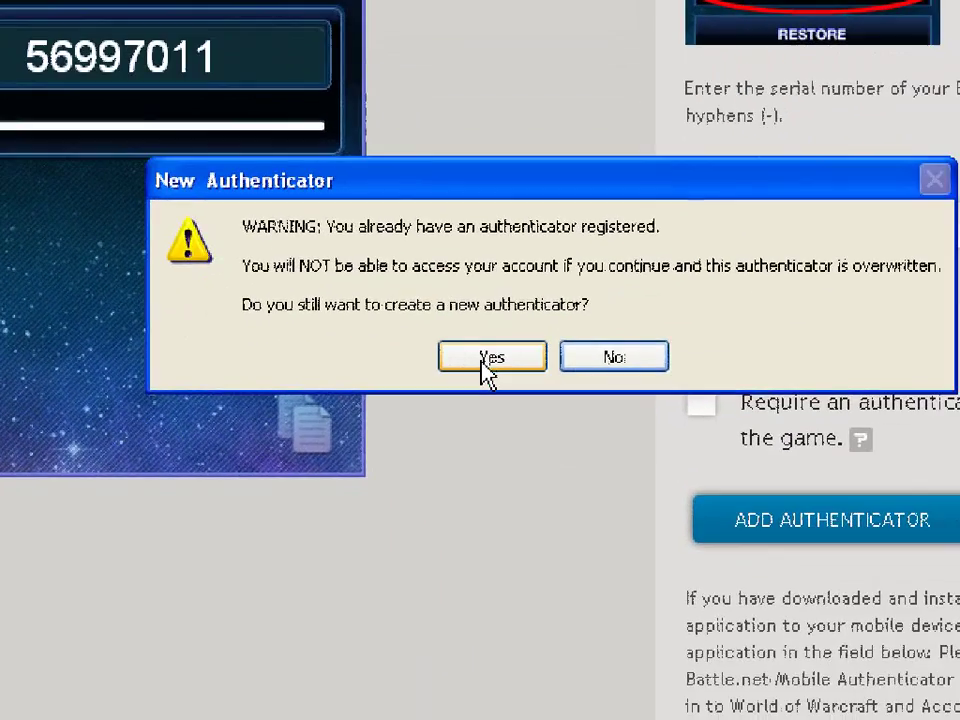
click(515, 380)
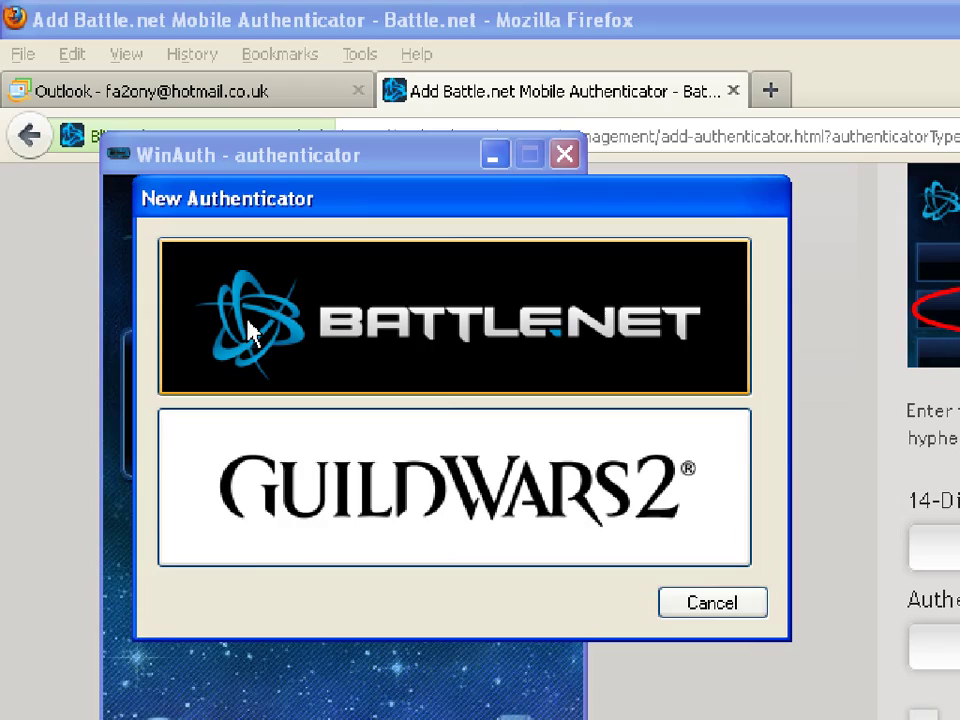
click(333, 333)
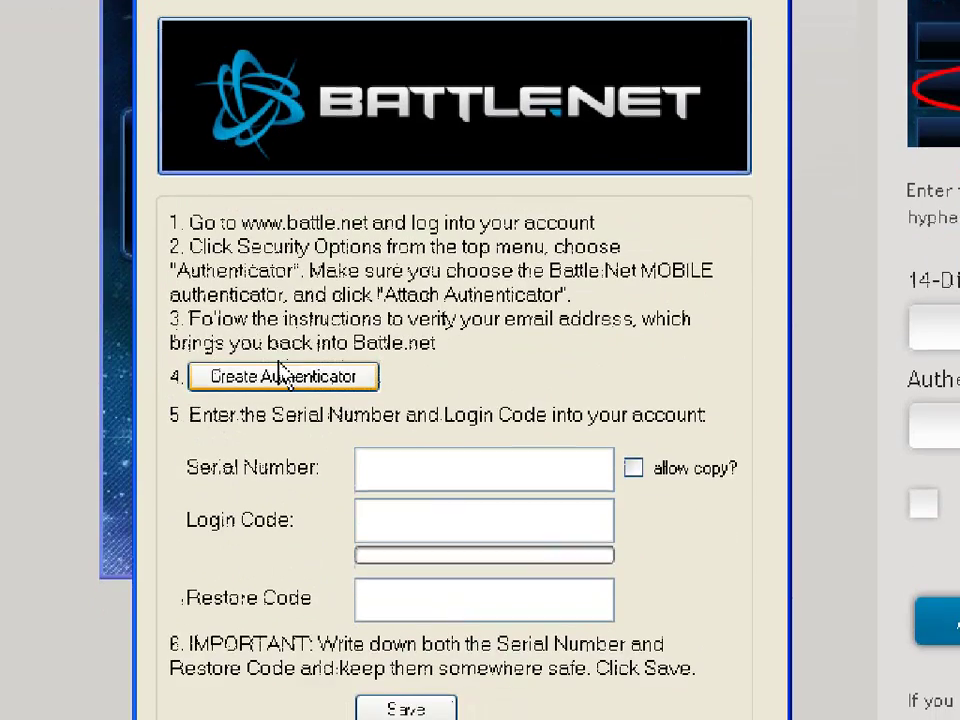